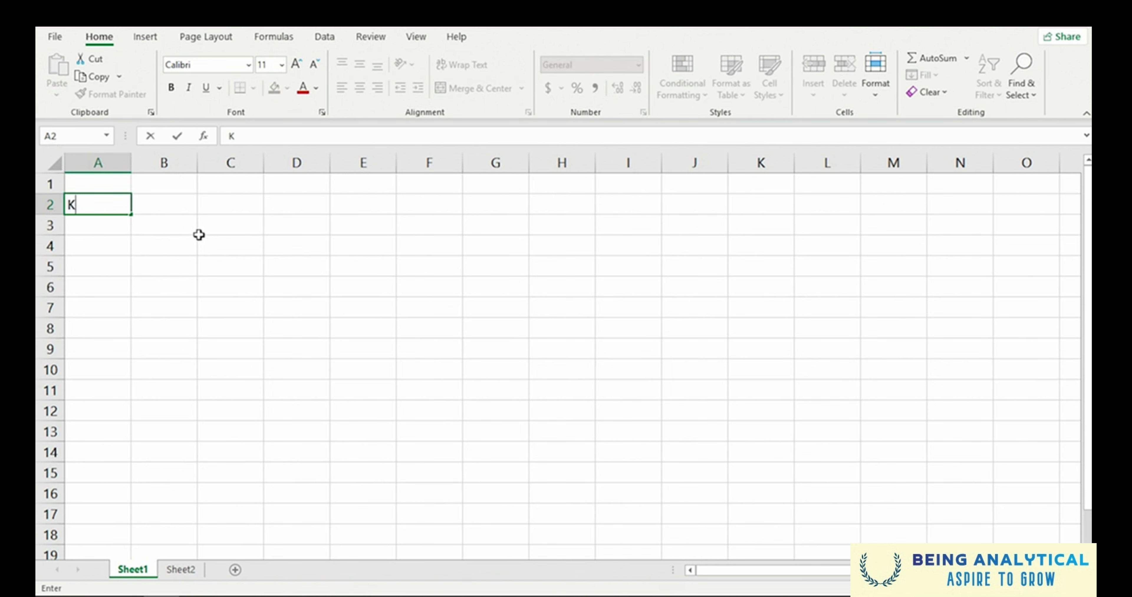
- List K-Eco Solar Panels, Drone receiver 320R, 250 Watt, 300 Watt and Drone model 3215-C in A2:A6 and widen column A to fit
text(olar Panels)
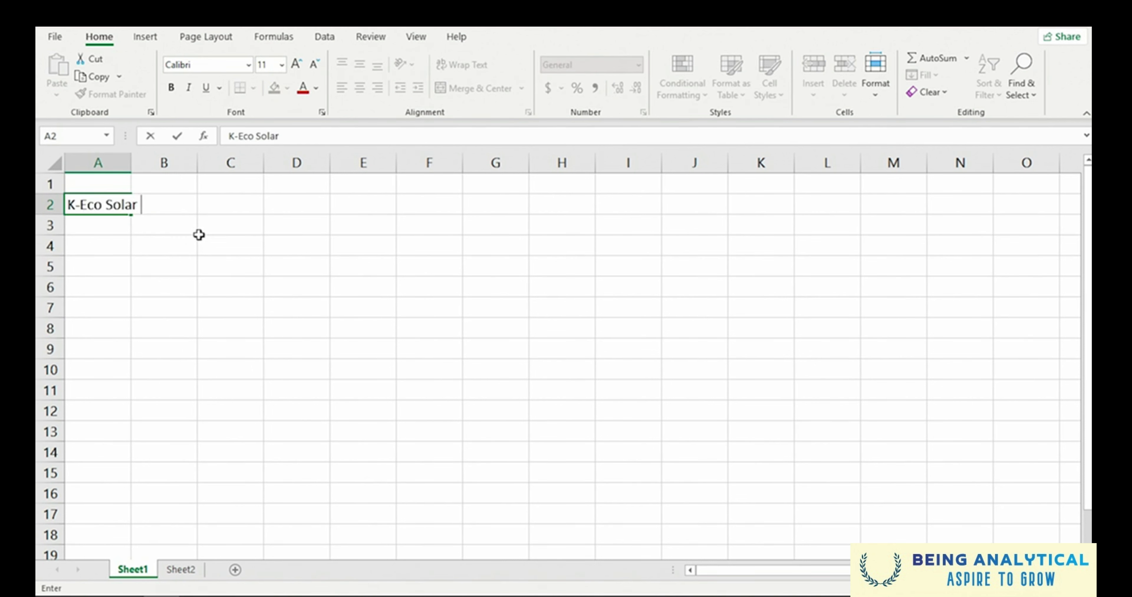
key(Return)
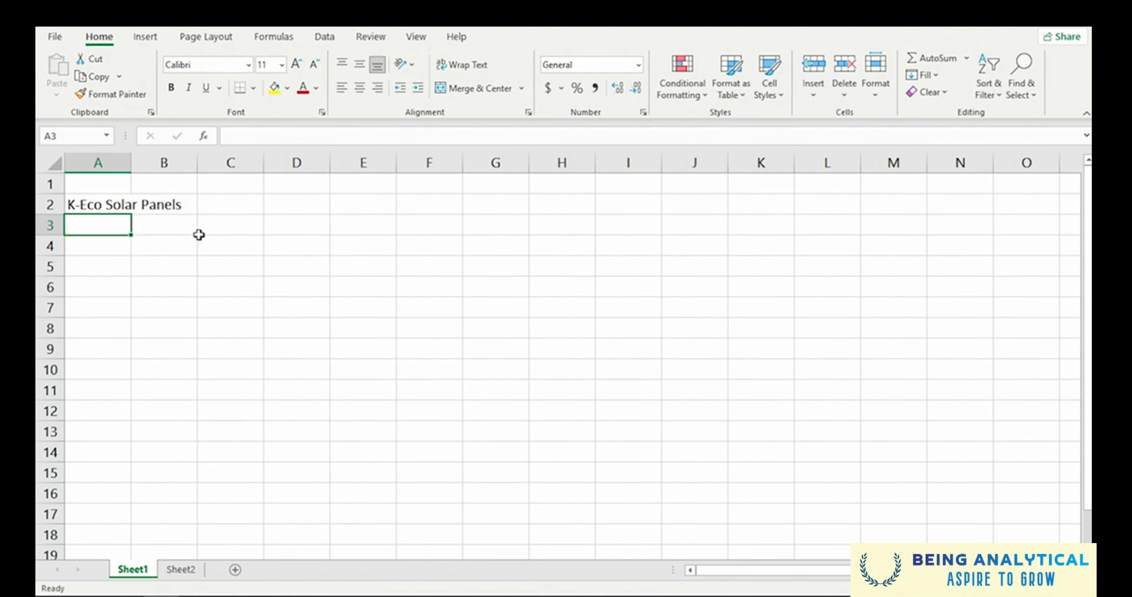
text(Drone receiver 320R)
key(Return)
text(250 Watt)
key(Return)
text(300 Watt)
key(Return)
text(Drone model 3215-C)
key(Return)
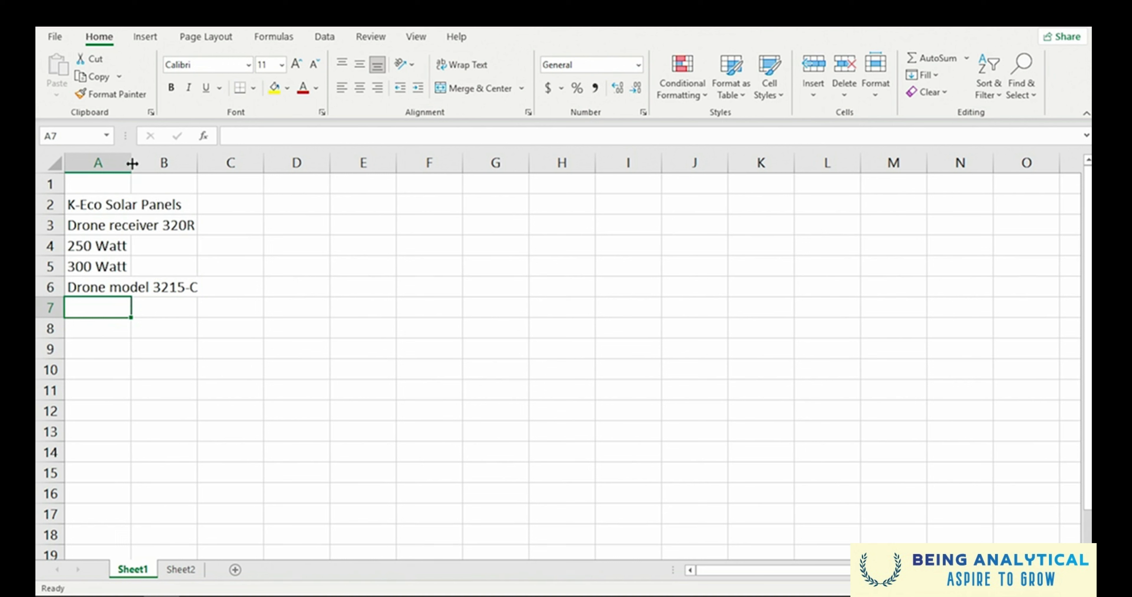
drag(132, 164, 209, 163)
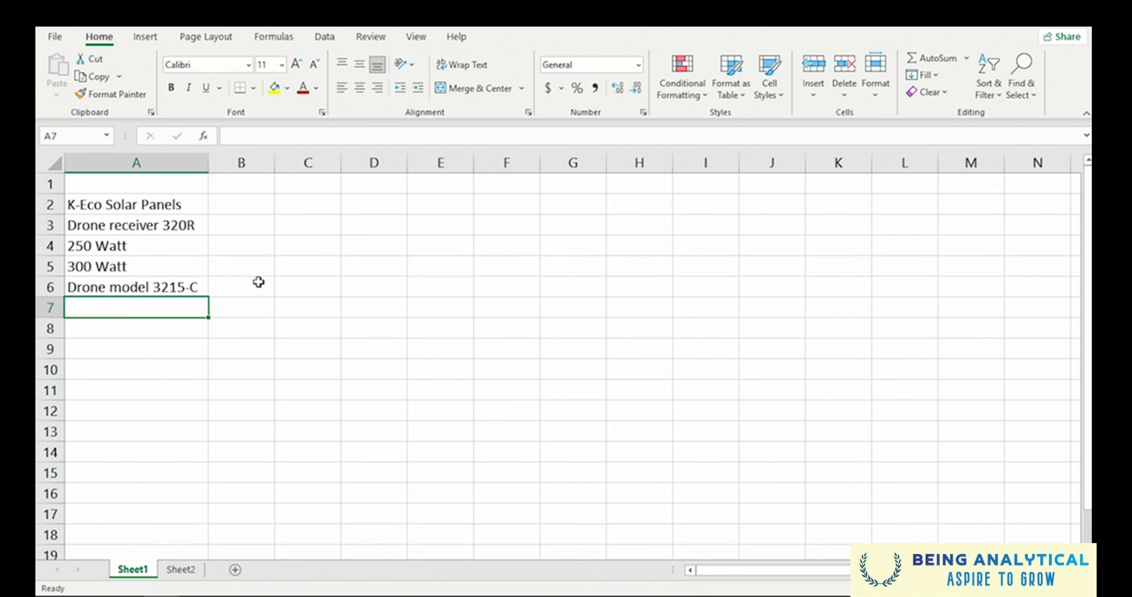
- Enter the years 2016, 2017, 2018, 2019 and 2020 as column headings in cells B1 to F1
click(251, 187)
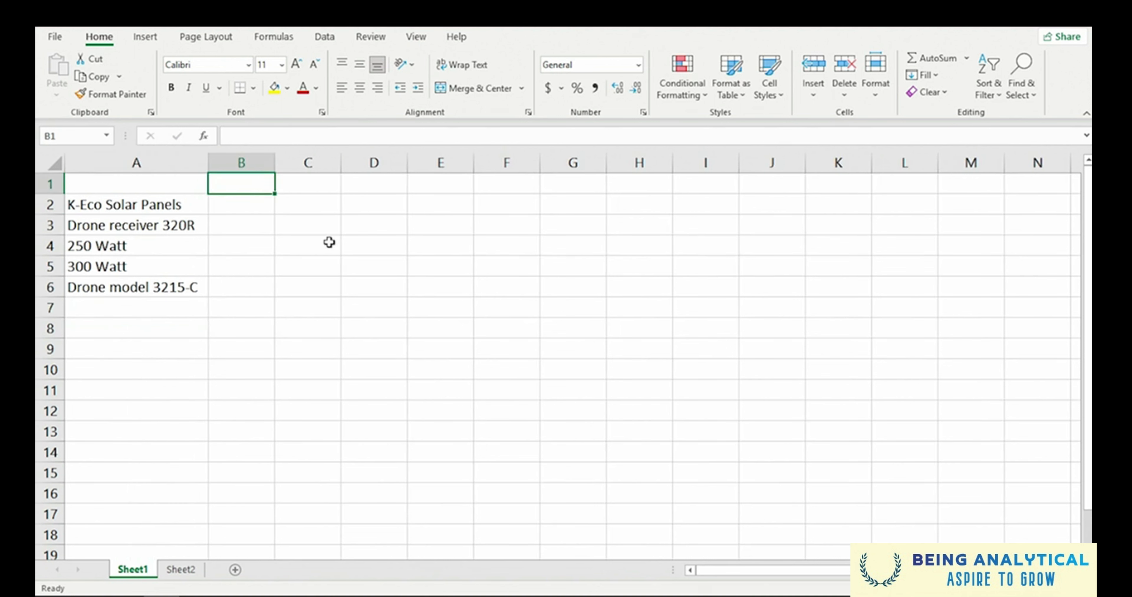
text(2016)
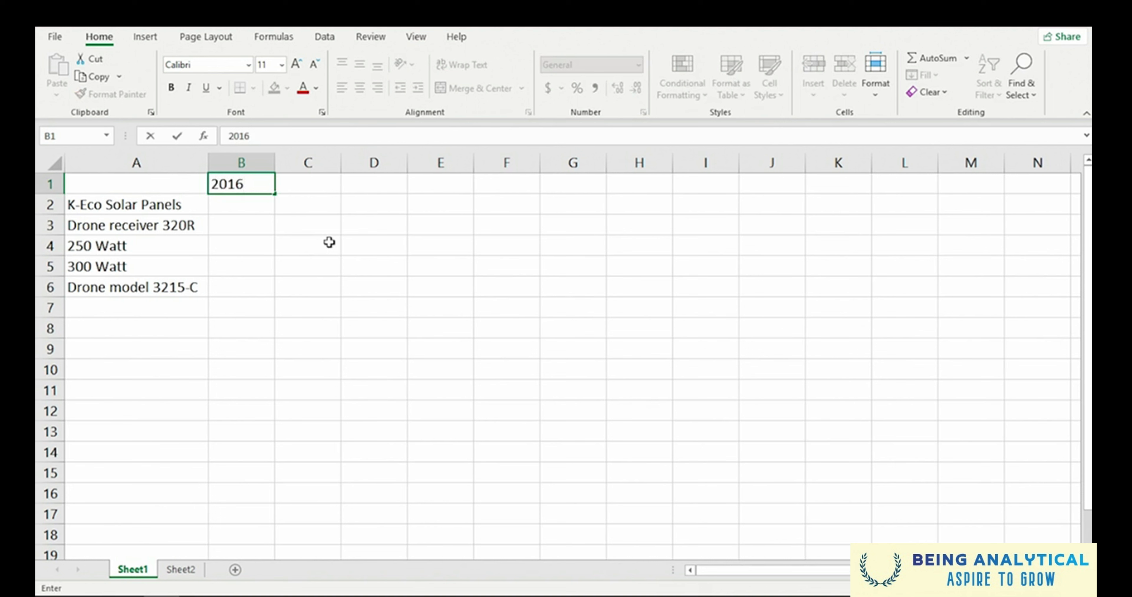
key(Tab)
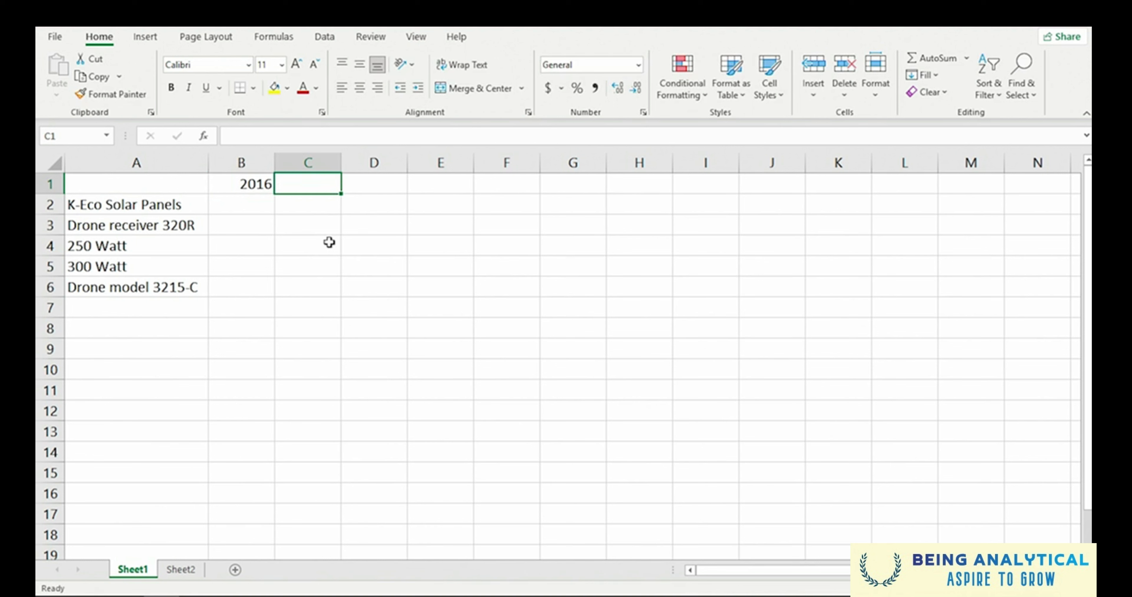
text(2017)
key(Tab)
text(2018)
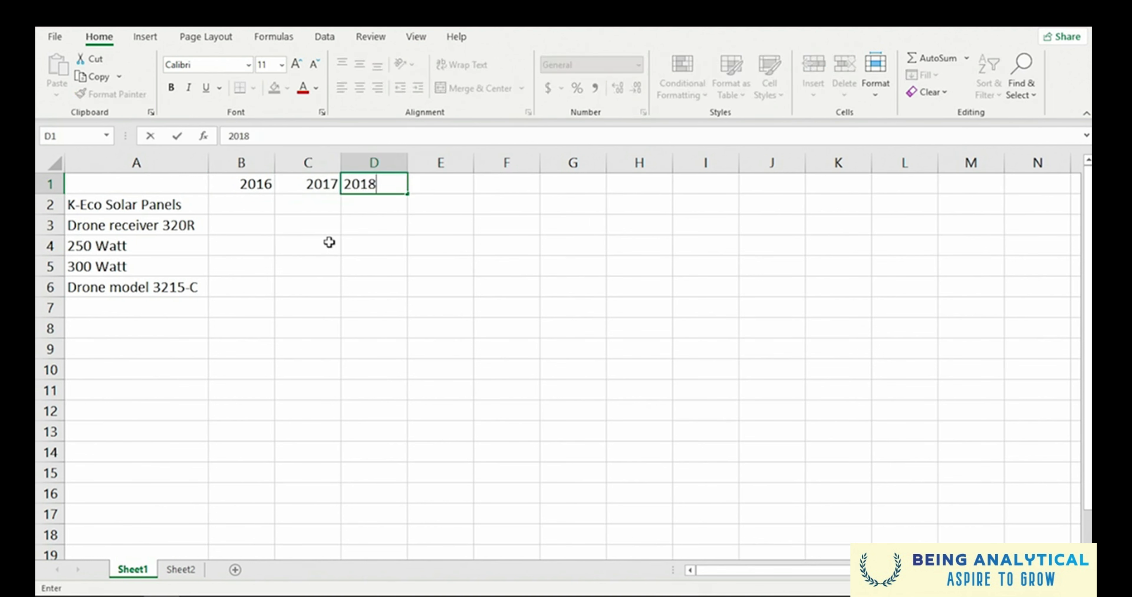
key(Tab)
text(2019)
key(Tab)
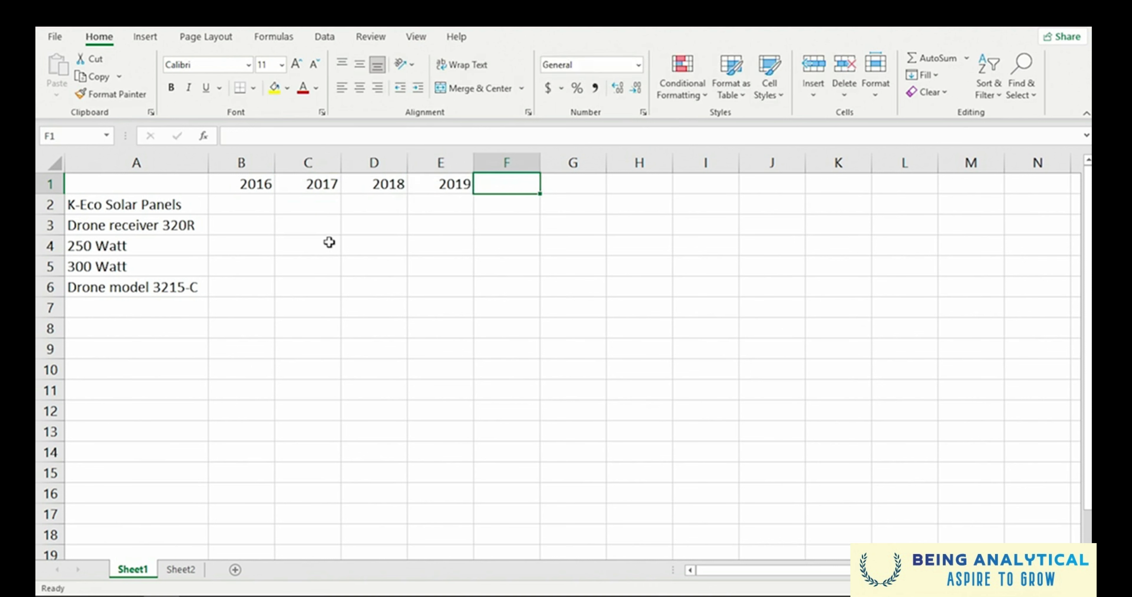
text(2020)
key(Return)
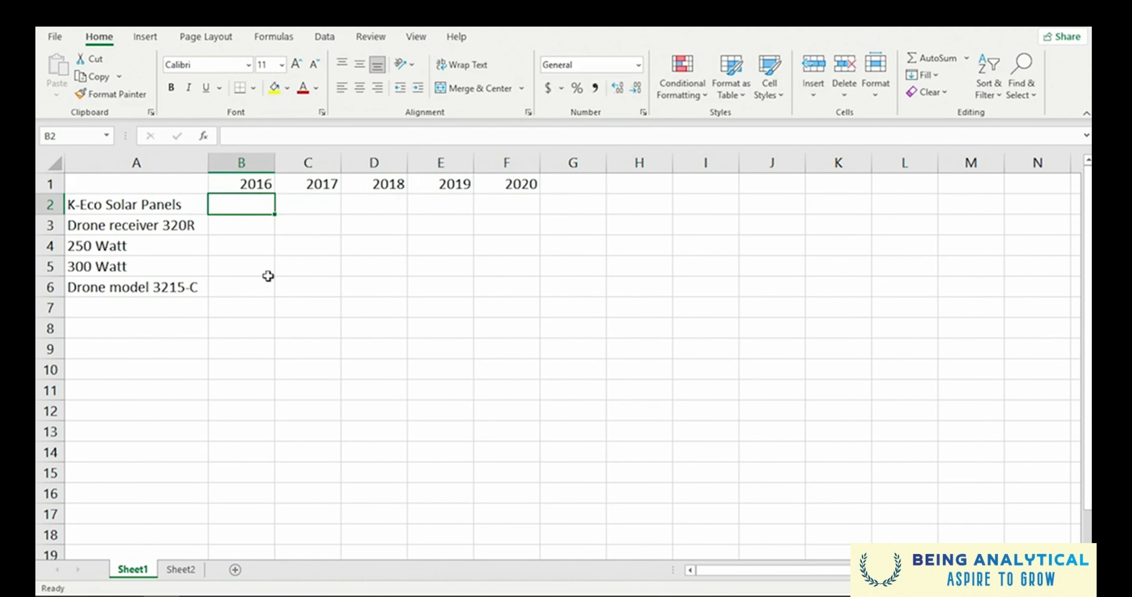
- Enter the heading Units Sold in cell A1
click(153, 188)
text(Units Sold)
key(Return)
- Paste the copied sales figures for the five products and five years into the range starting at B2
click(241, 205)
key(ctrl+v)
click(140, 308)
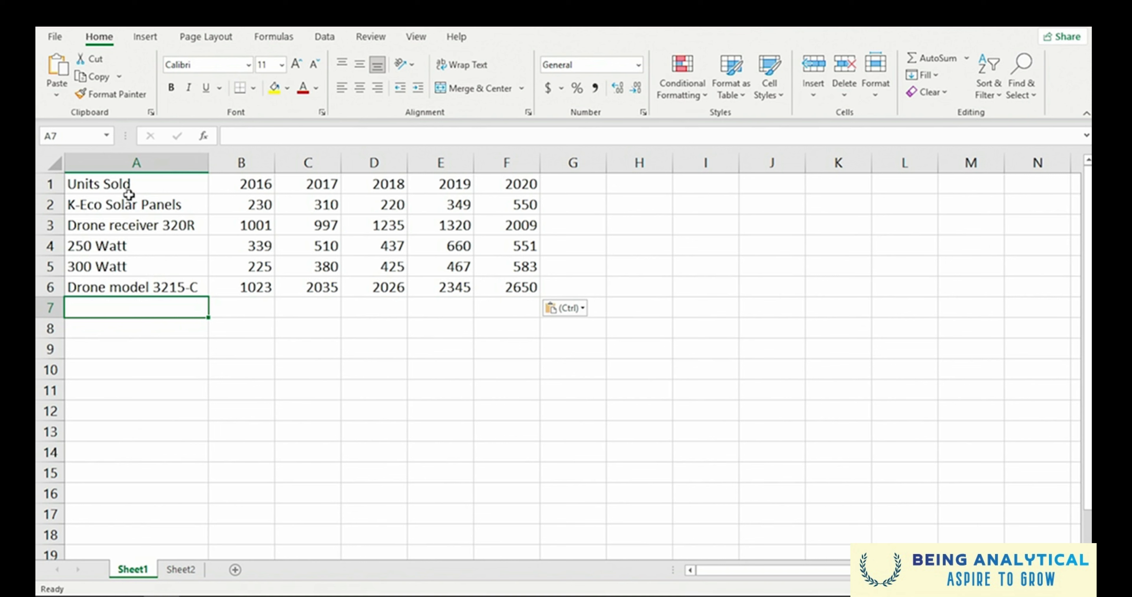
click(134, 187)
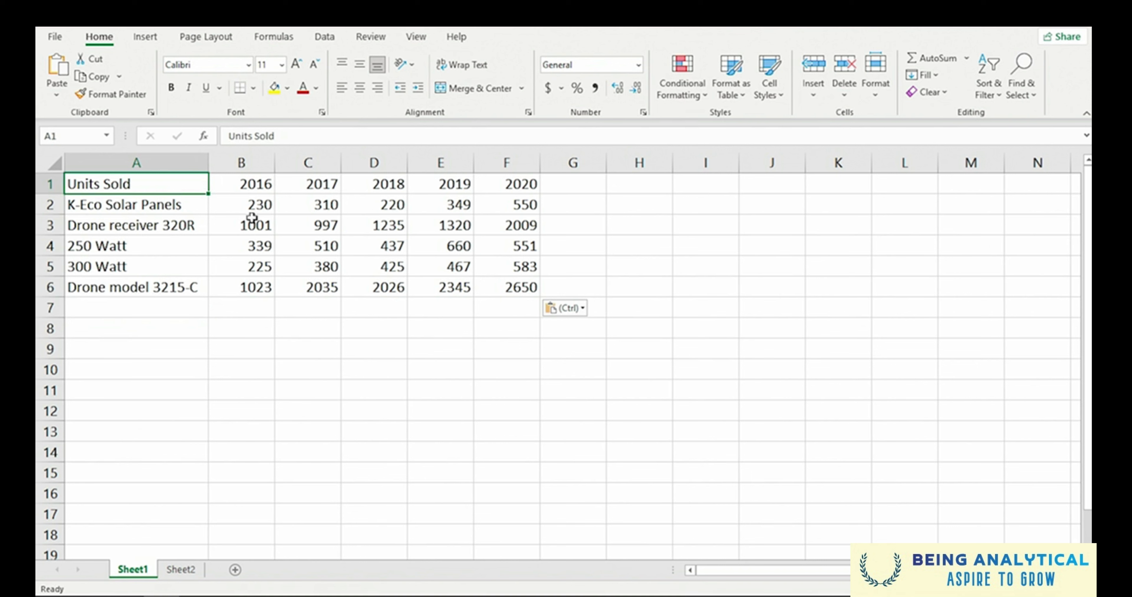
- Format the year headings in B1:F1 as bold white text on a blue fill
drag(255, 184, 495, 184)
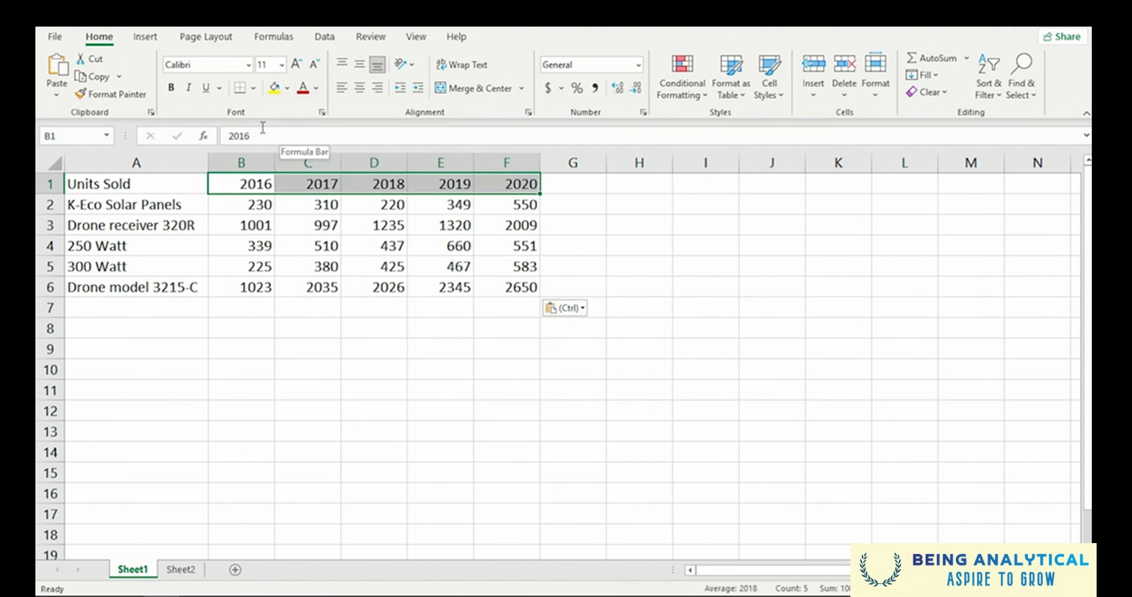
click(173, 88)
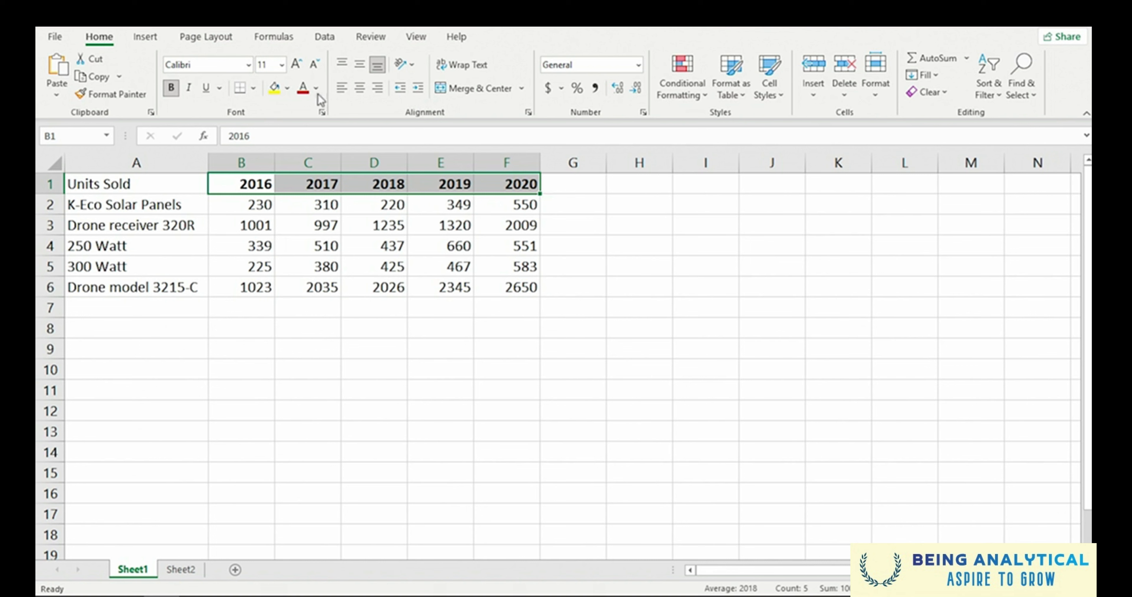
click(286, 89)
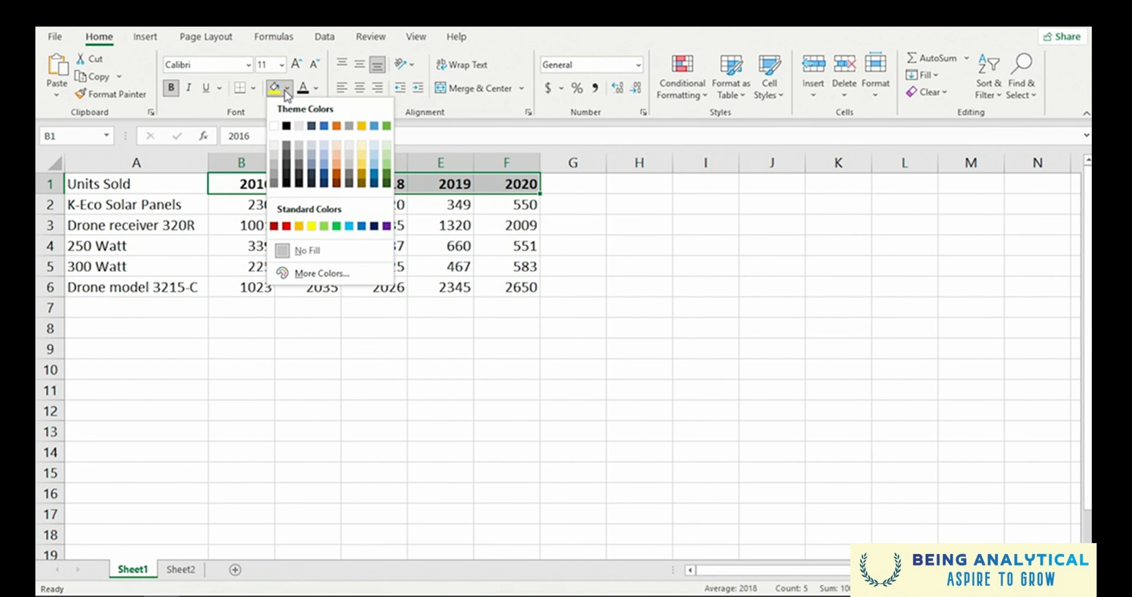
click(324, 125)
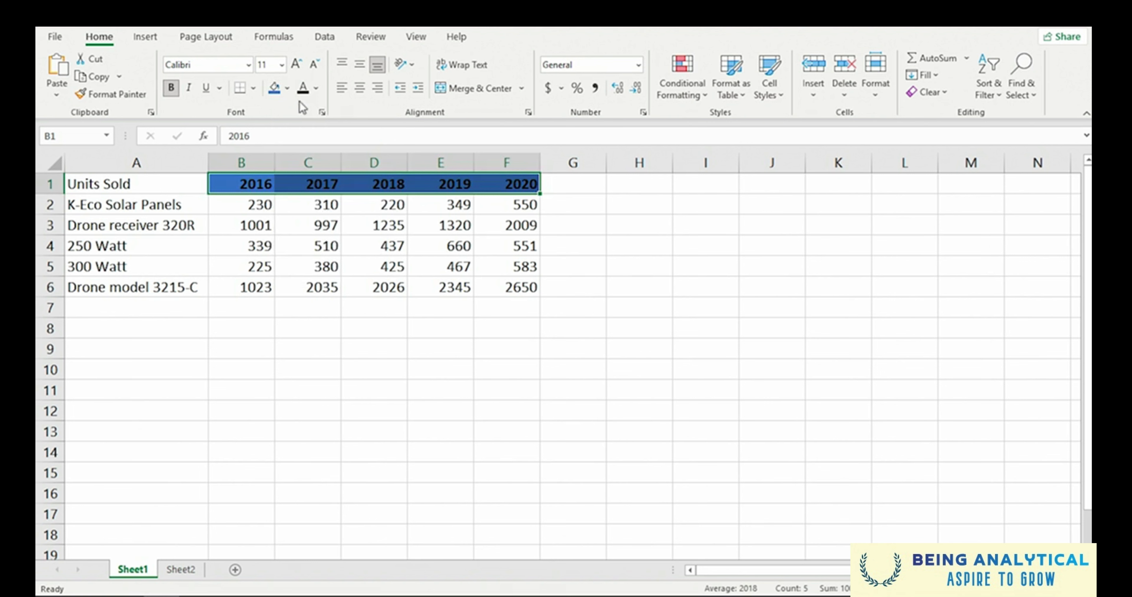
click(316, 88)
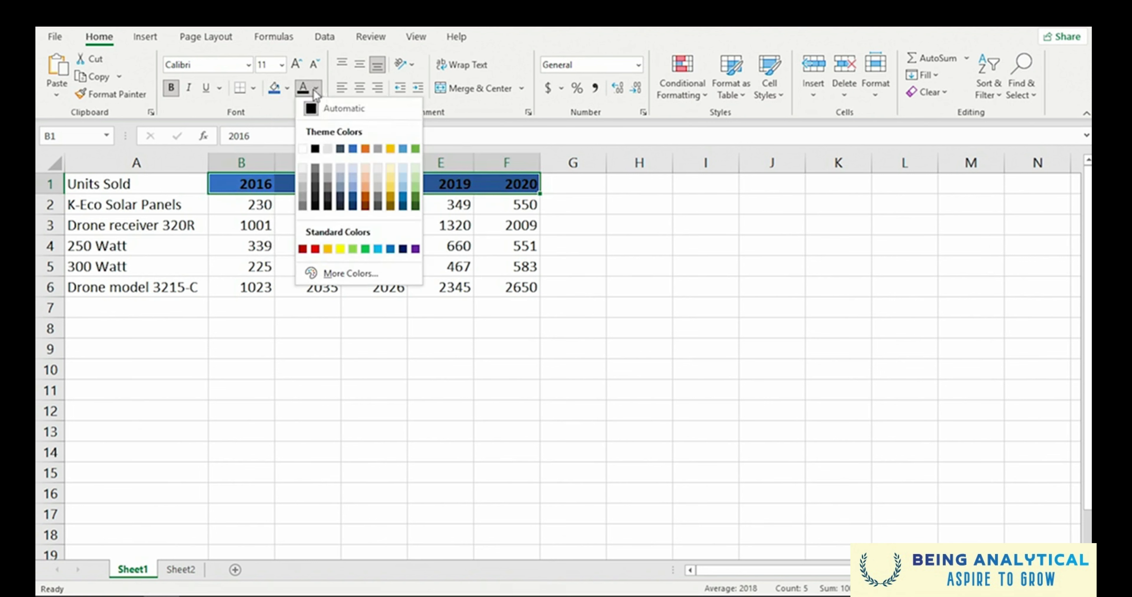
click(305, 148)
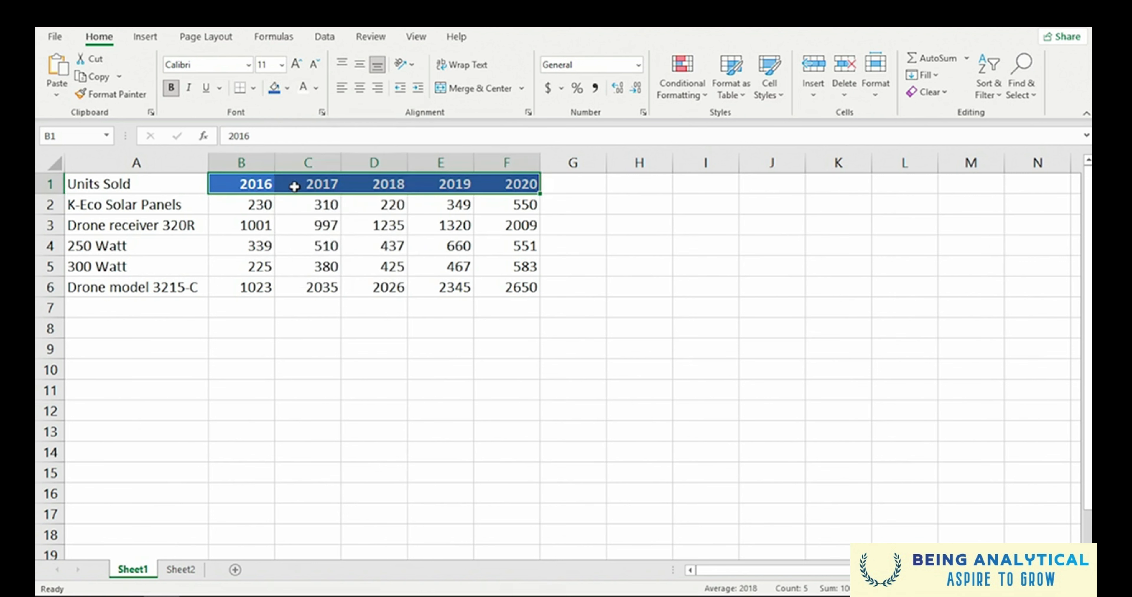
- Make the product names in A2:A6 bold
click(163, 206)
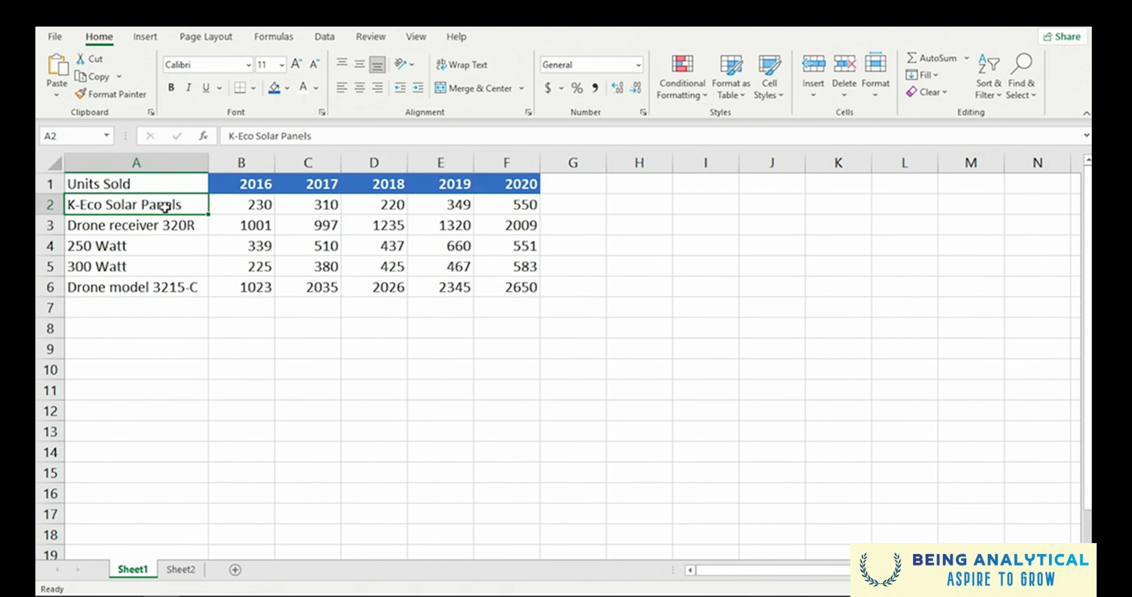
drag(167, 207, 169, 286)
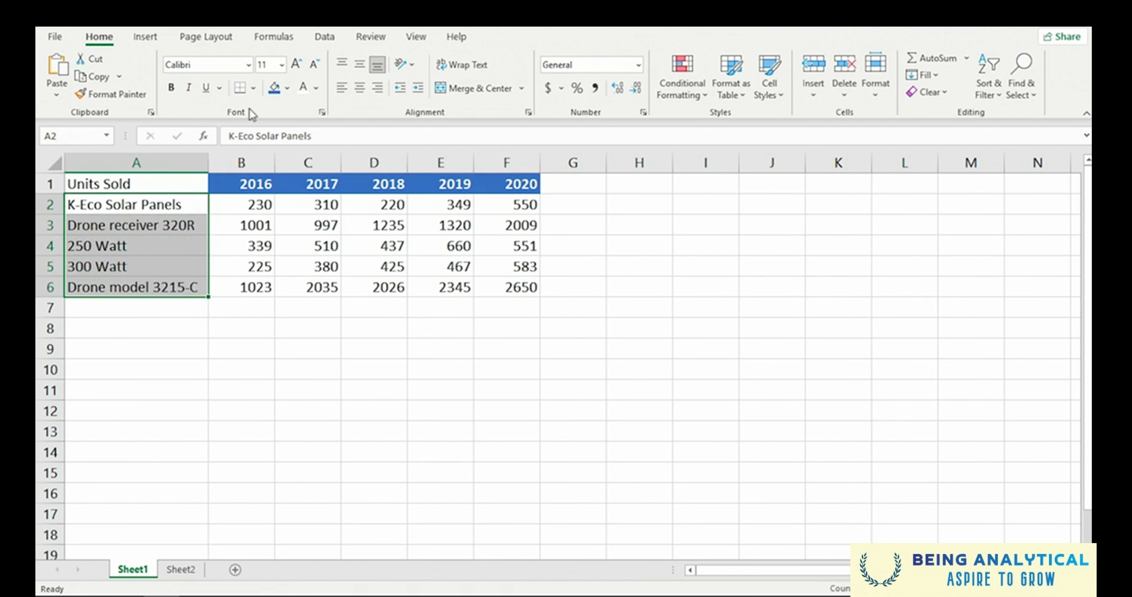
click(172, 88)
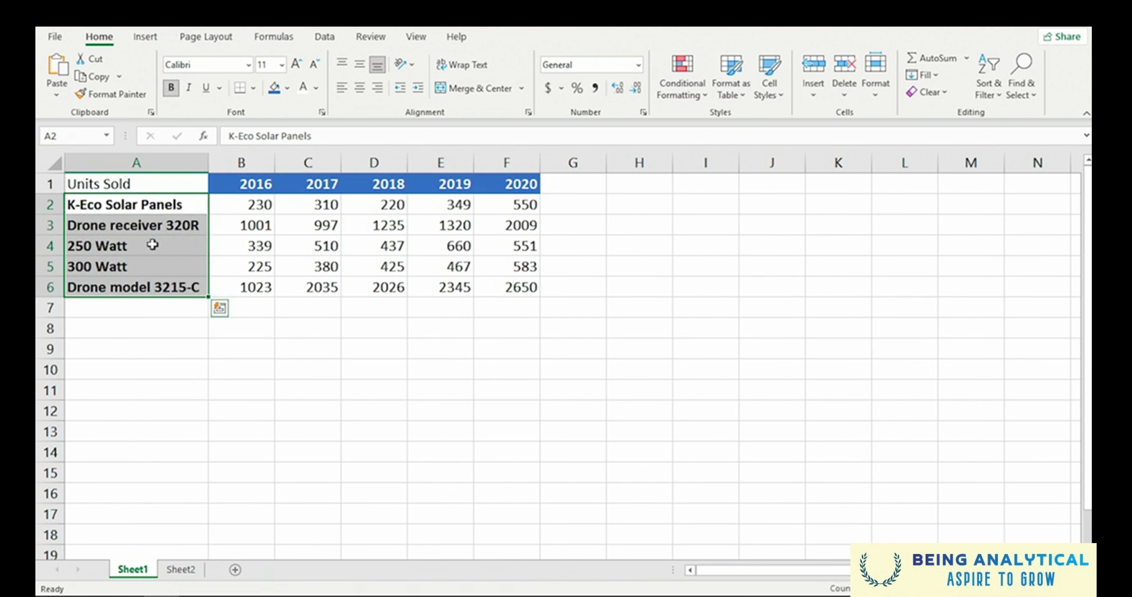
click(153, 245)
- Increase the font size of the Units Sold heading in A1 to 22
click(147, 188)
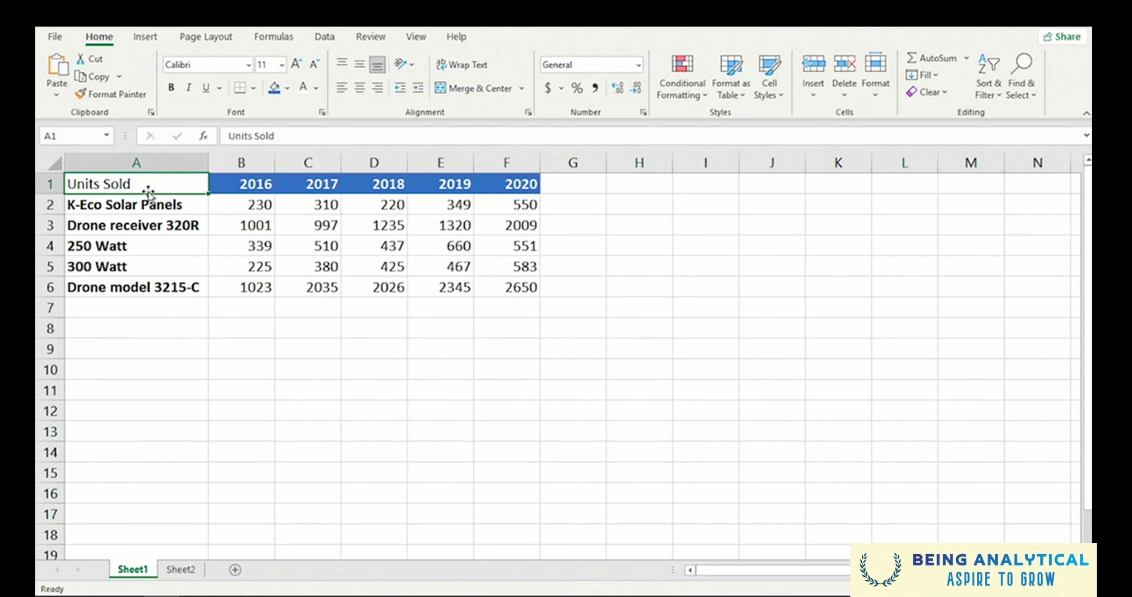
click(297, 64)
click(297, 65)
click(297, 65)
click(297, 65)
click(297, 65)
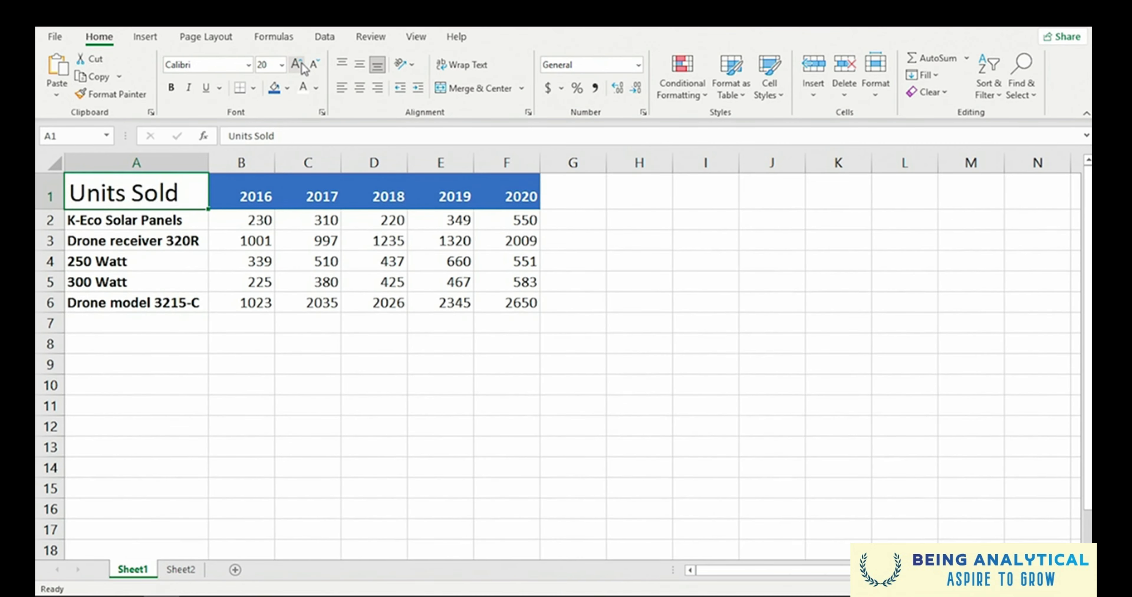
click(297, 65)
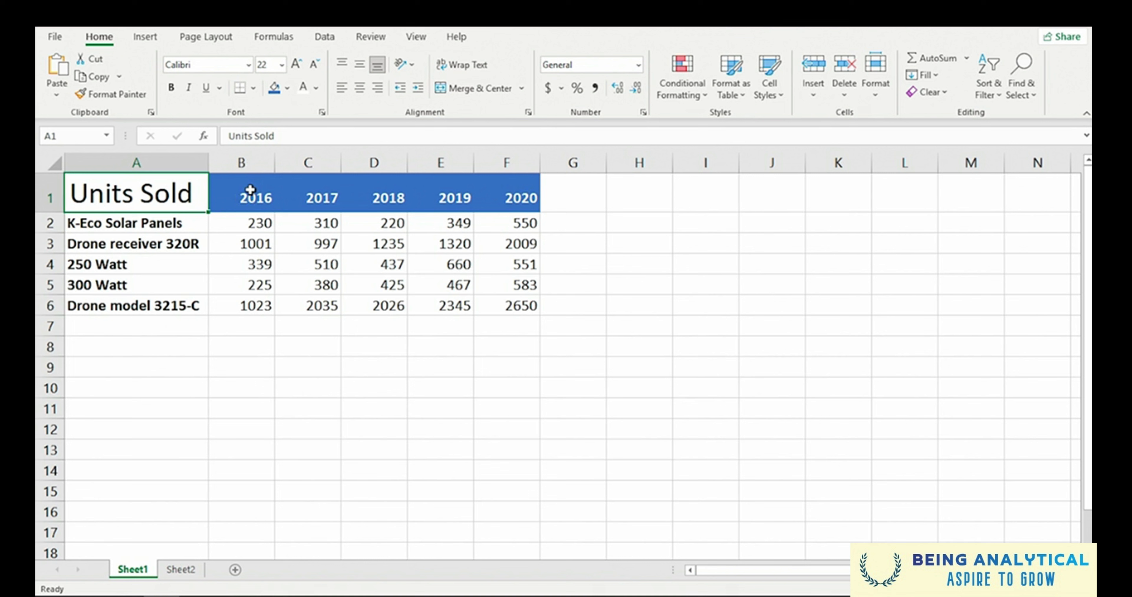
- Centre the year headings in B1:F1 both horizontally and vertically within their cells
drag(247, 194, 476, 184)
click(359, 92)
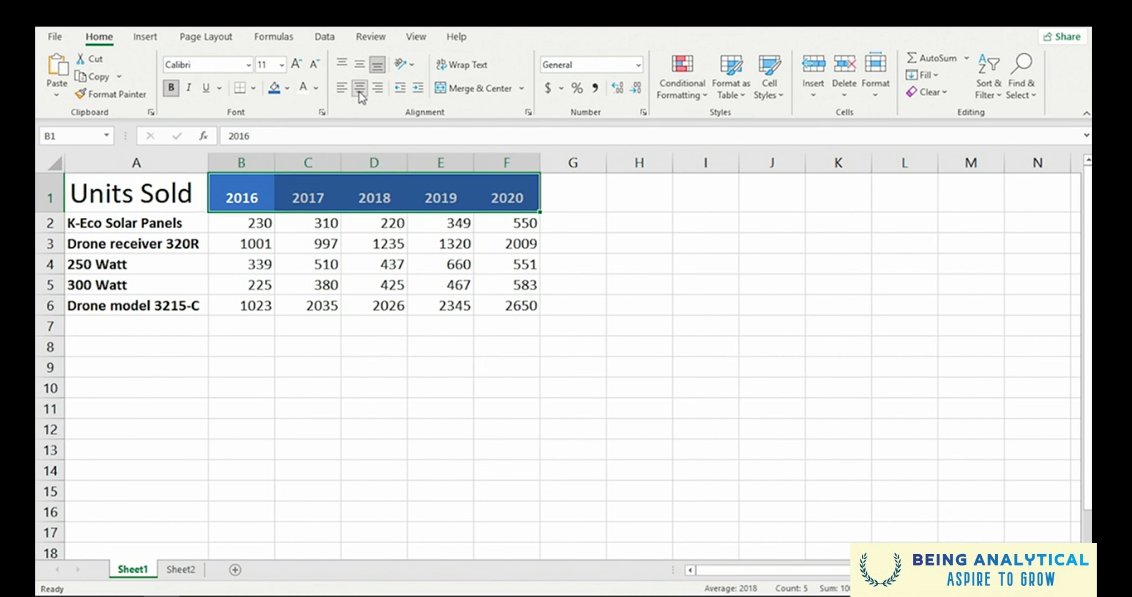
click(359, 66)
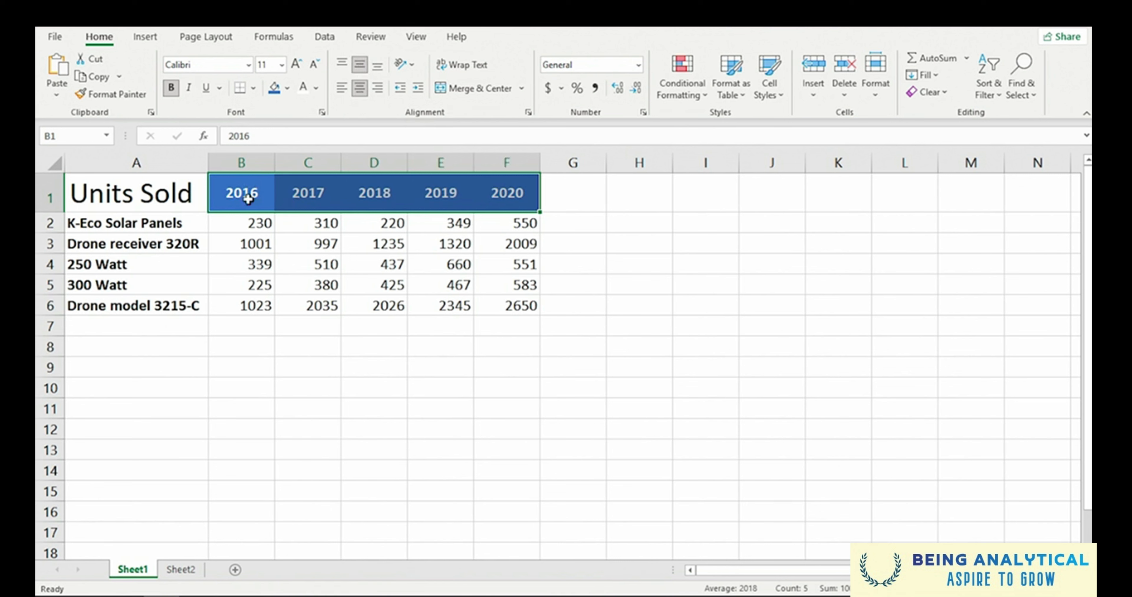
click(173, 265)
click(167, 324)
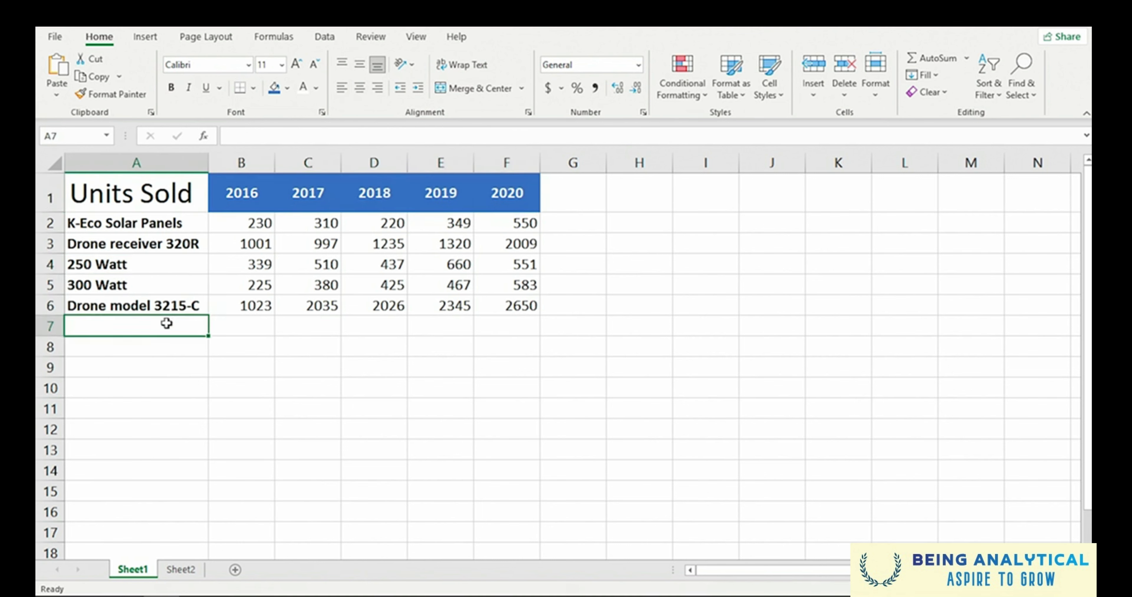